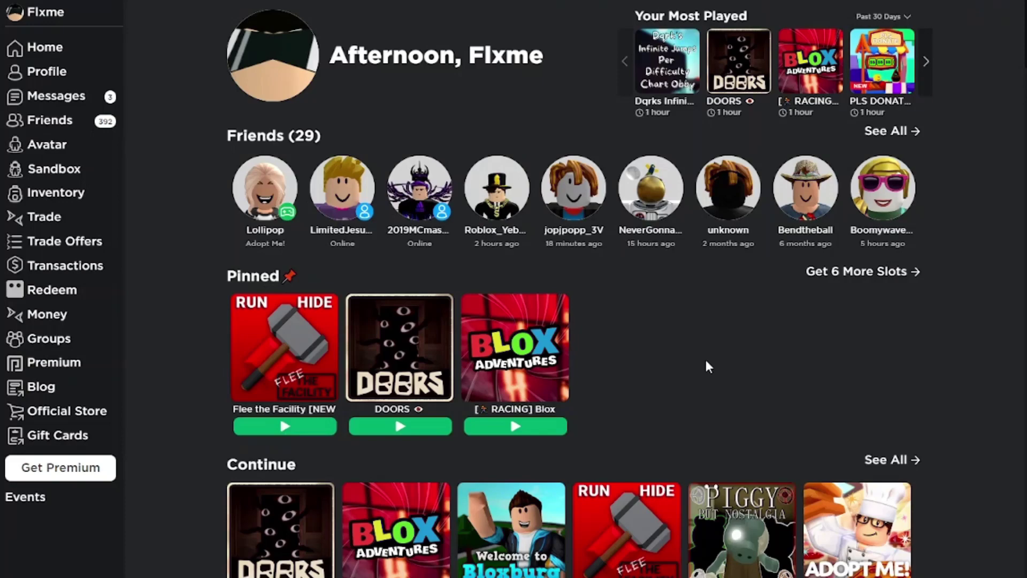
Start DOORS from its Roblox game page and allow the browser to launch Roblox
scroll(705, 359, "down", 3)
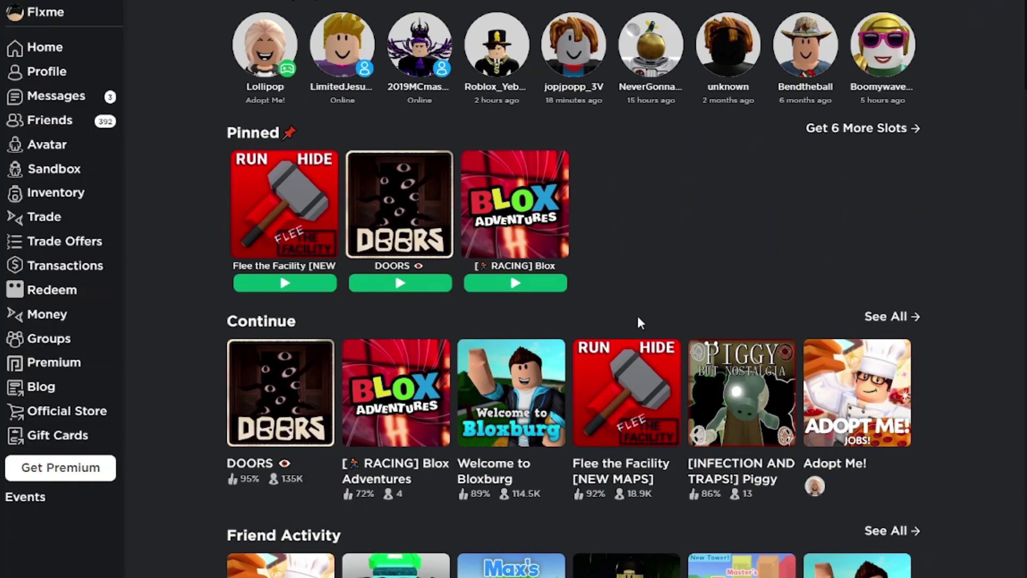
left_click(246, 384)
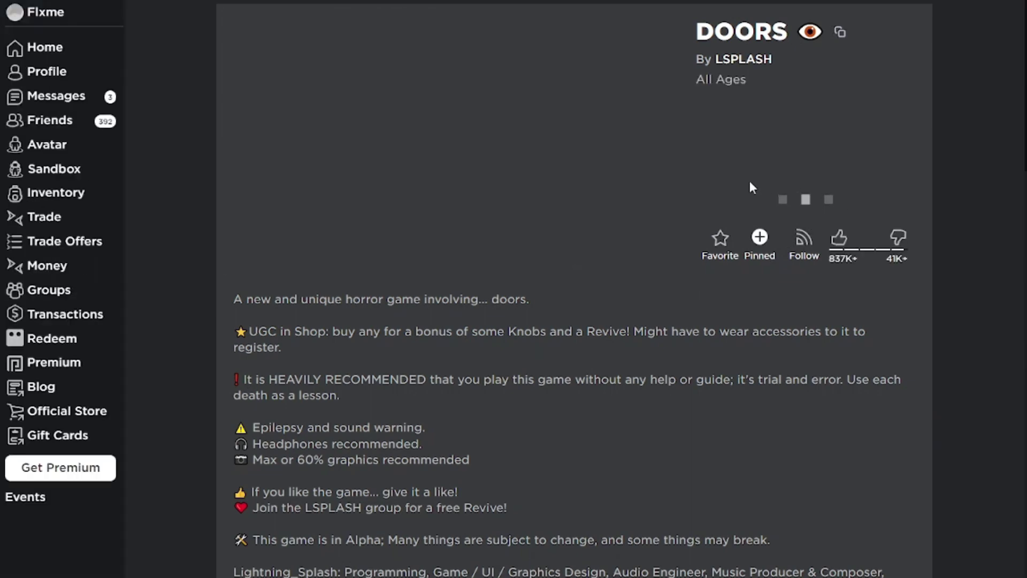
left_click(776, 196)
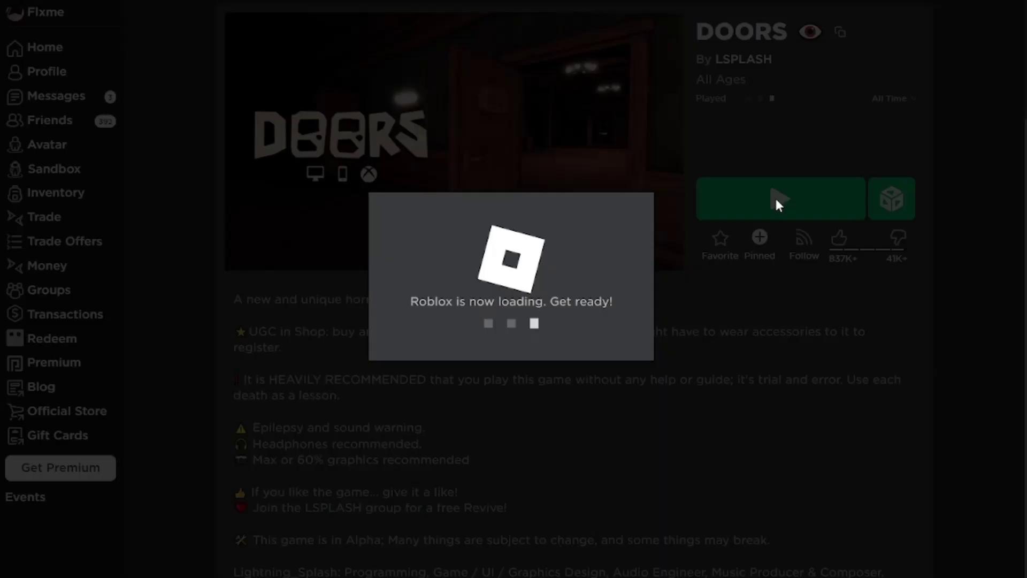
left_click(547, 80)
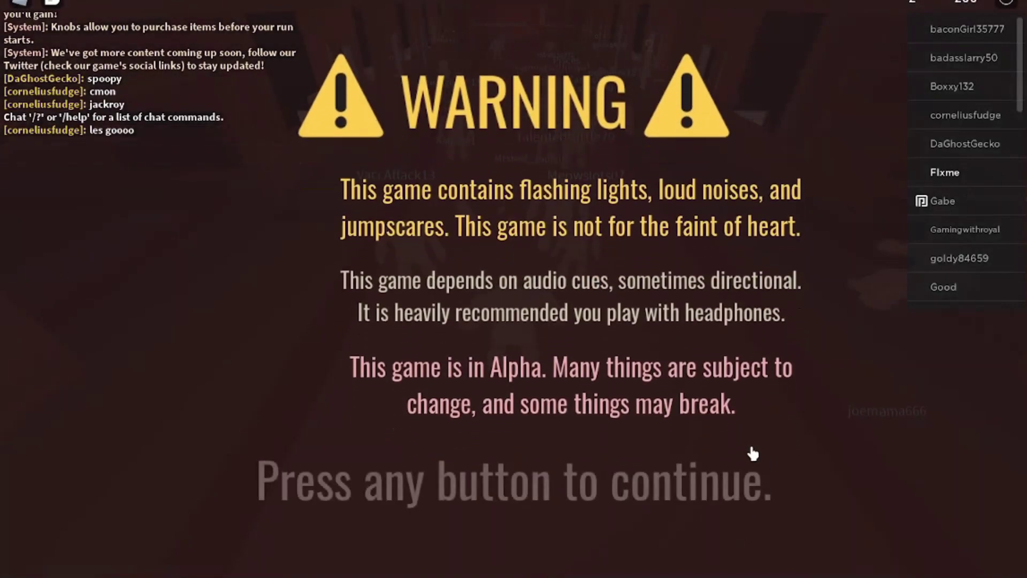
Dismiss the DOORS warning, walk the character back and forth with W and S, then leave the game
left_click(730, 496)
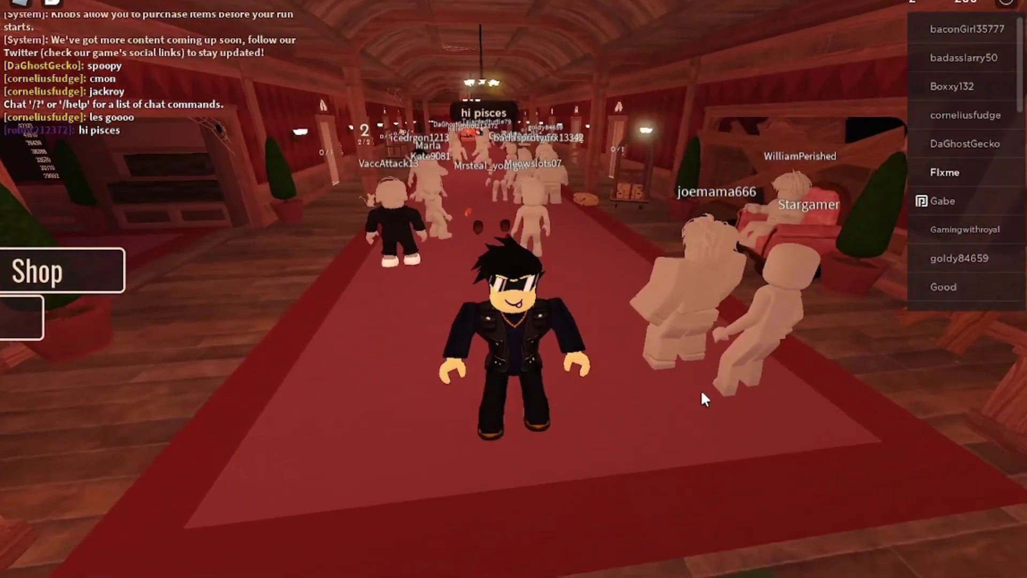
key("w")
key("w")
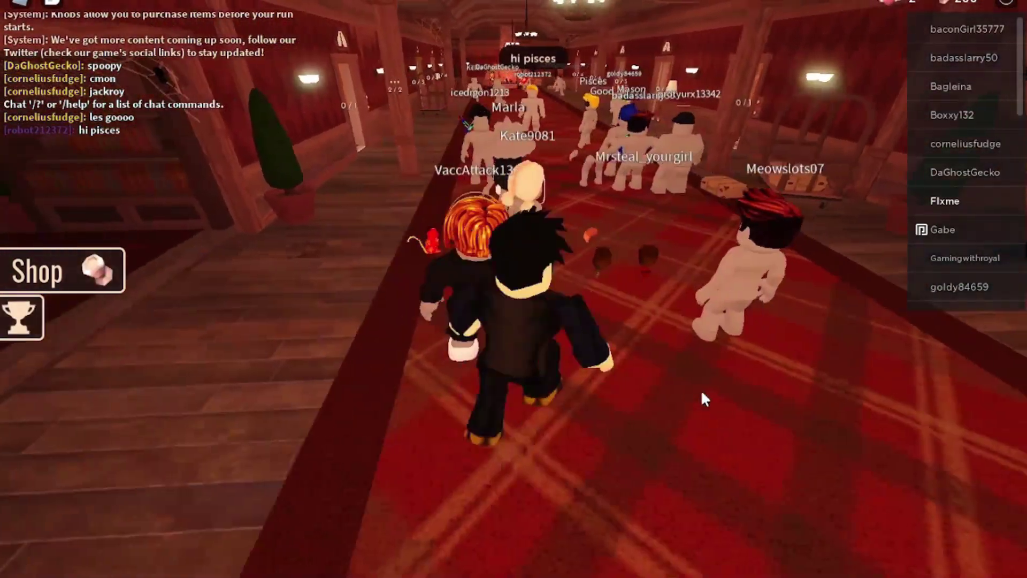
key("s")
key("s")
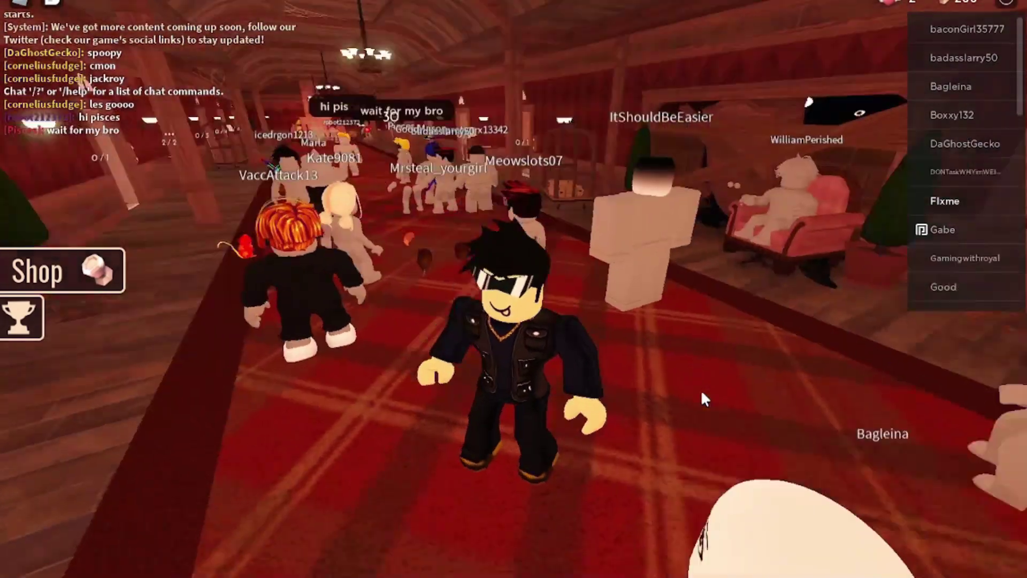
key("s")
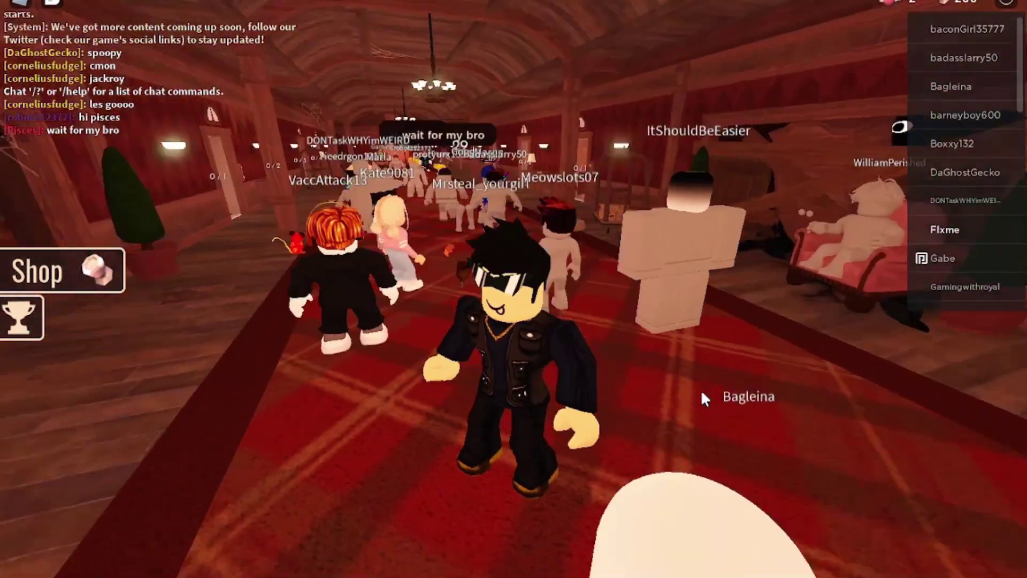
key("w")
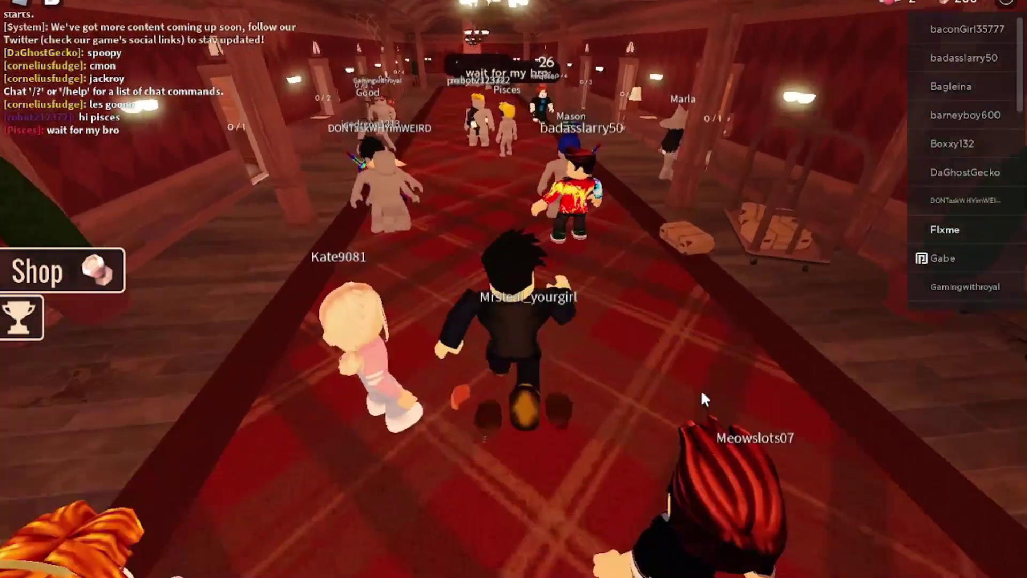
key("s")
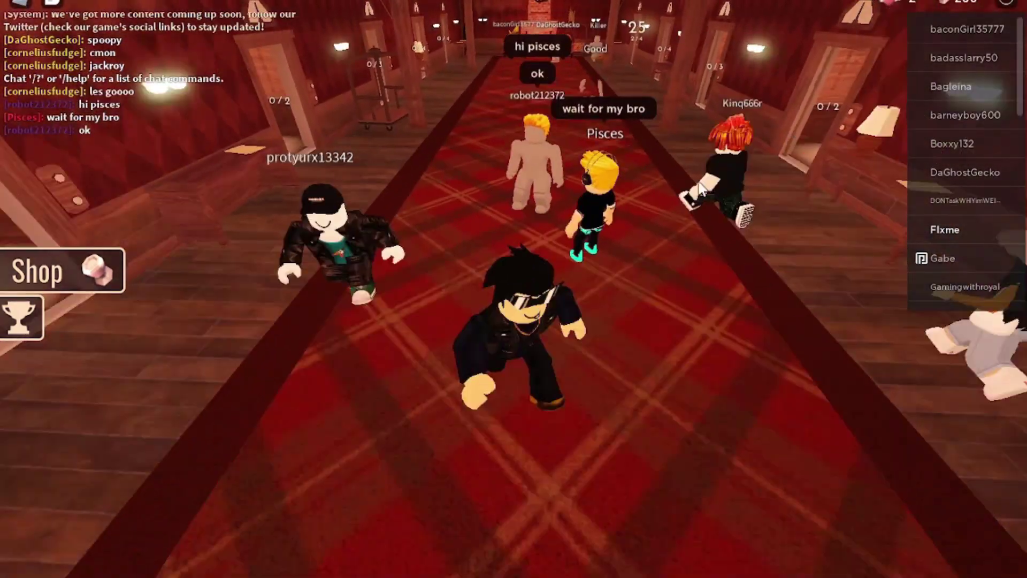
key("w")
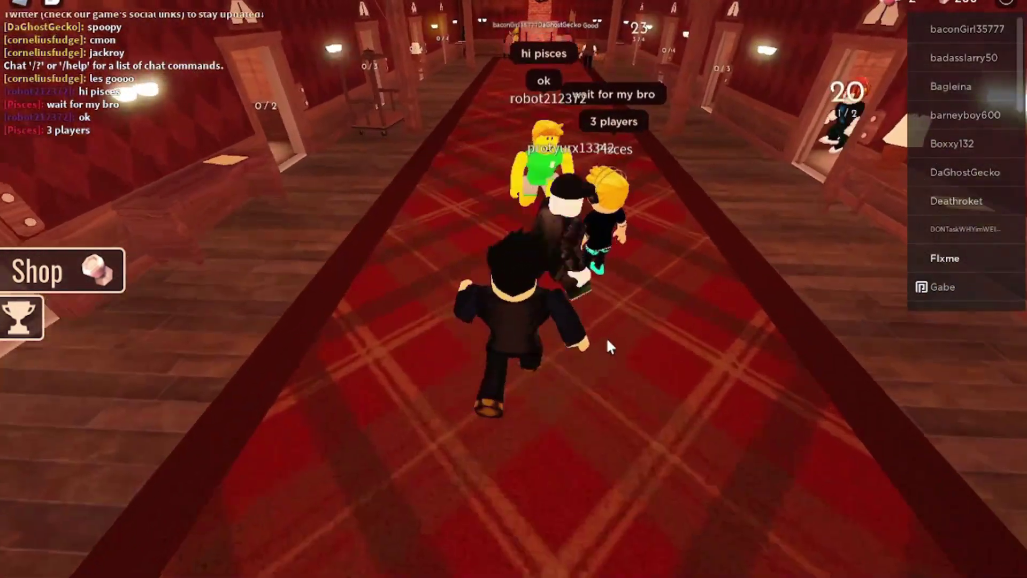
key("s")
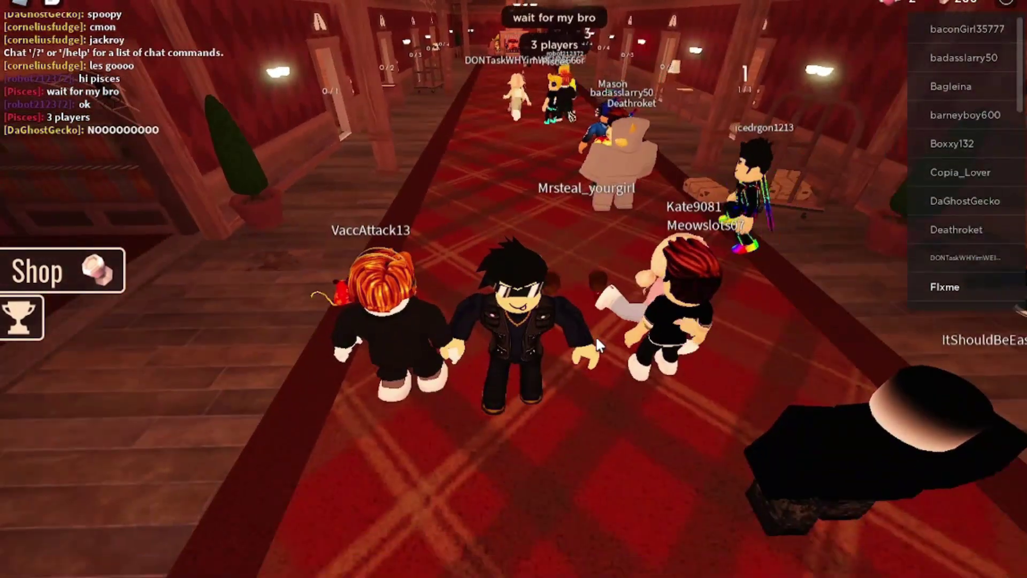
key("Escape")
key("l")
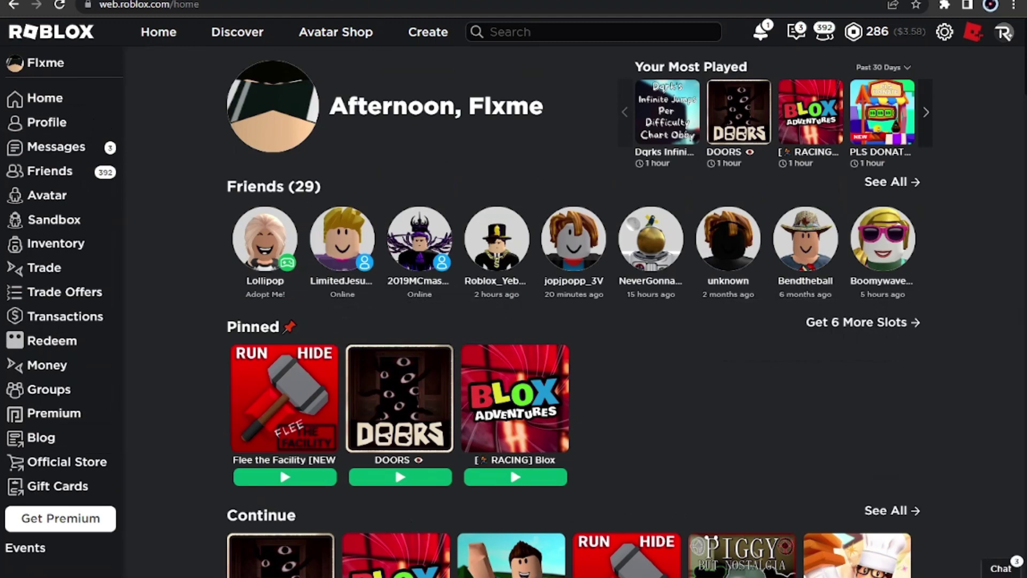
Search Windows for 'roblox player'
key("super")
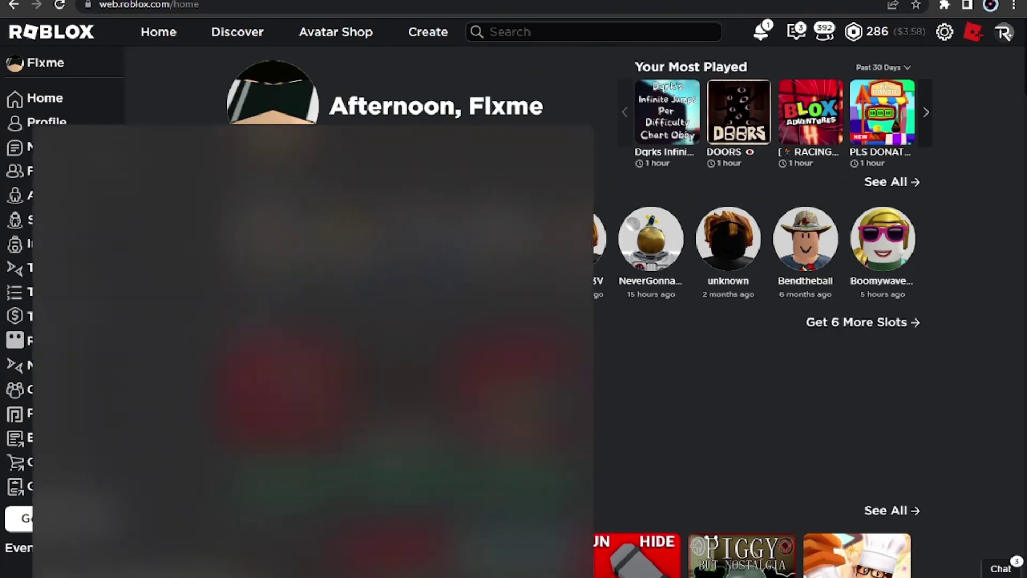
type("rob")
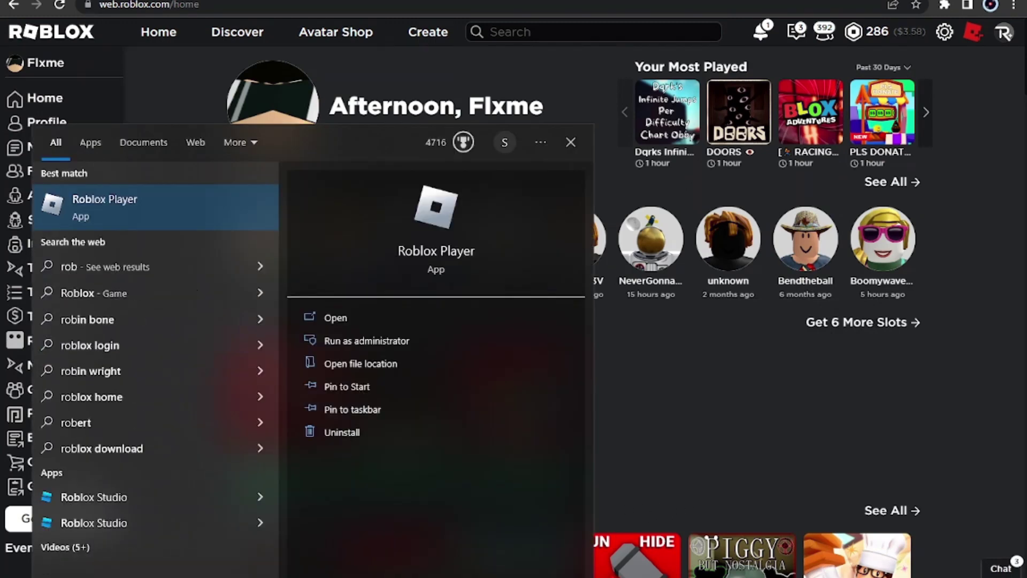
type("lox player")
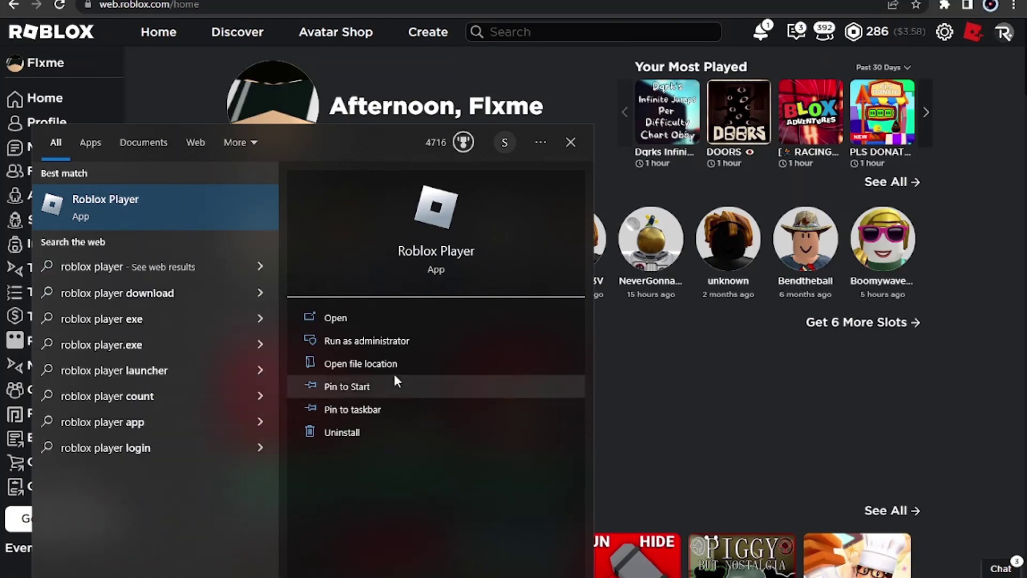
Trace the Roblox Player shortcut to its version-b117c4c276664452 program folder and delete RobloxPlayerBeta
left_click(362, 364)
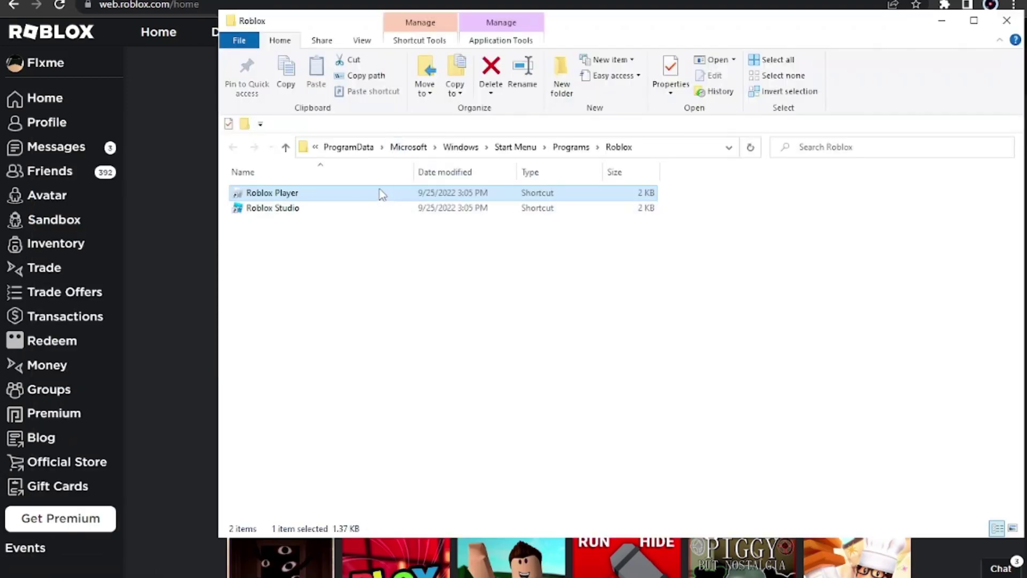
right_click(379, 189)
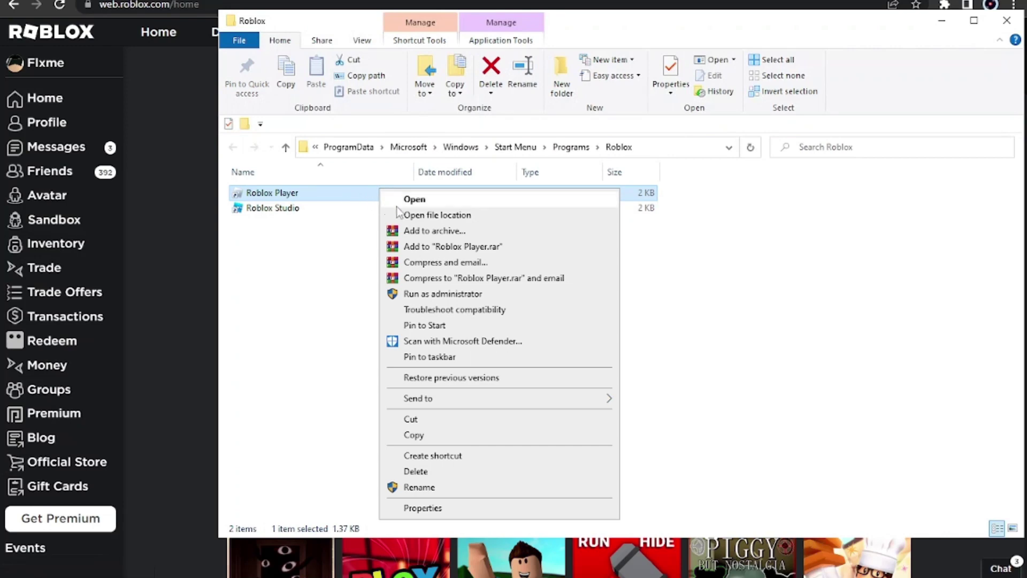
left_click(421, 216)
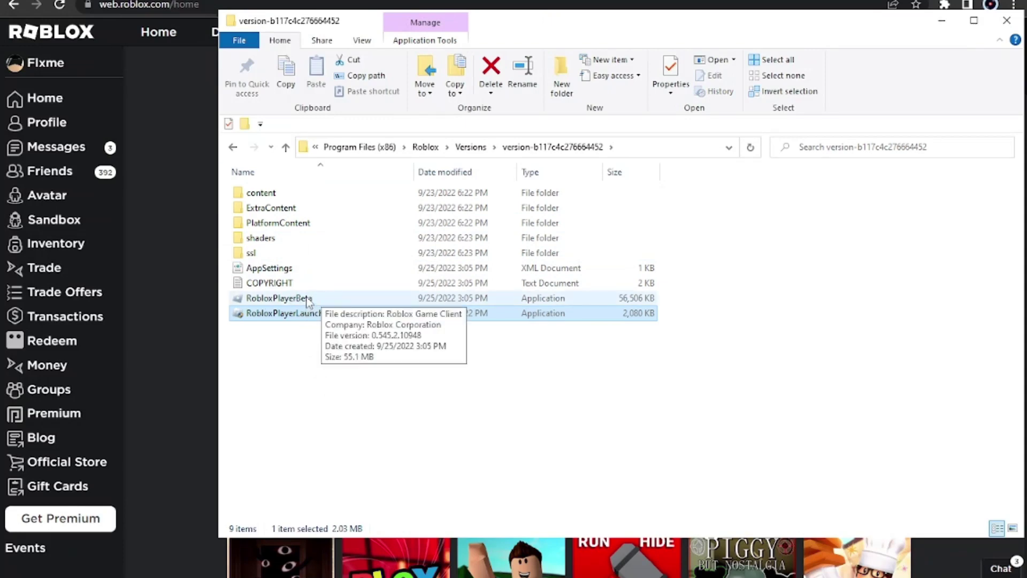
right_click(308, 301)
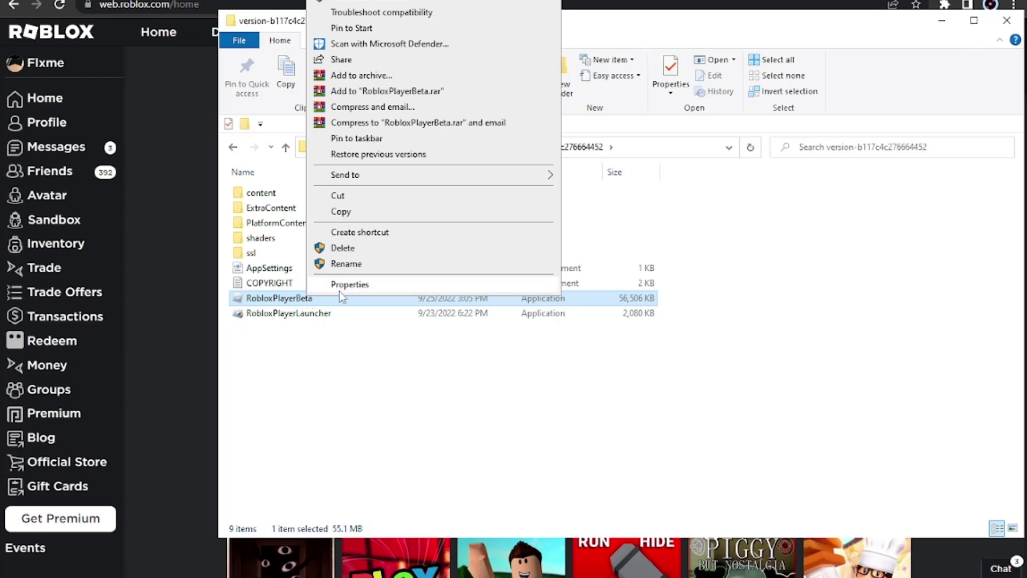
left_click(374, 250)
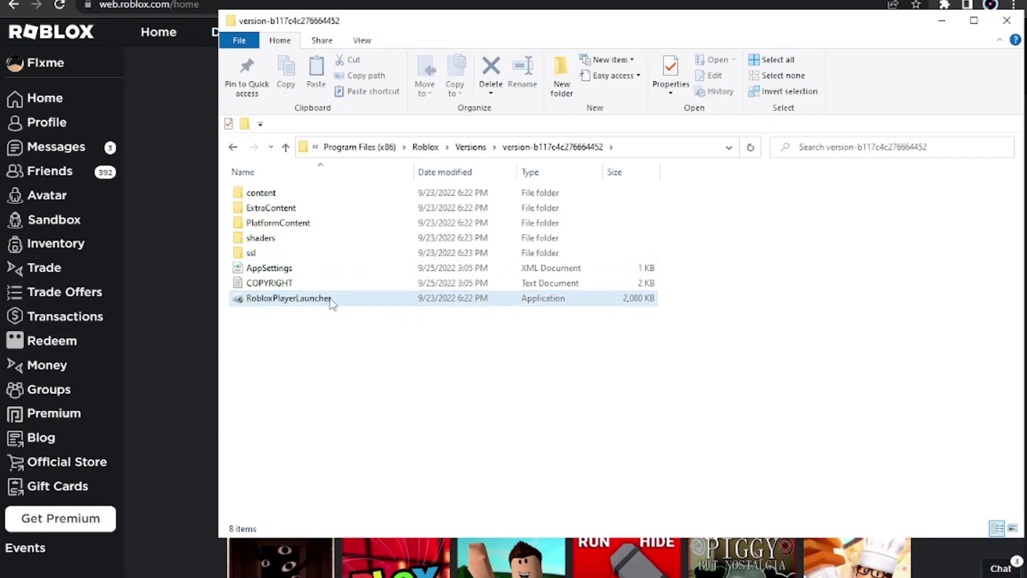
Enable 'Run this program as an administrator' in RobloxPlayerLauncher's Compatibility properties and apply it
right_click(311, 302)
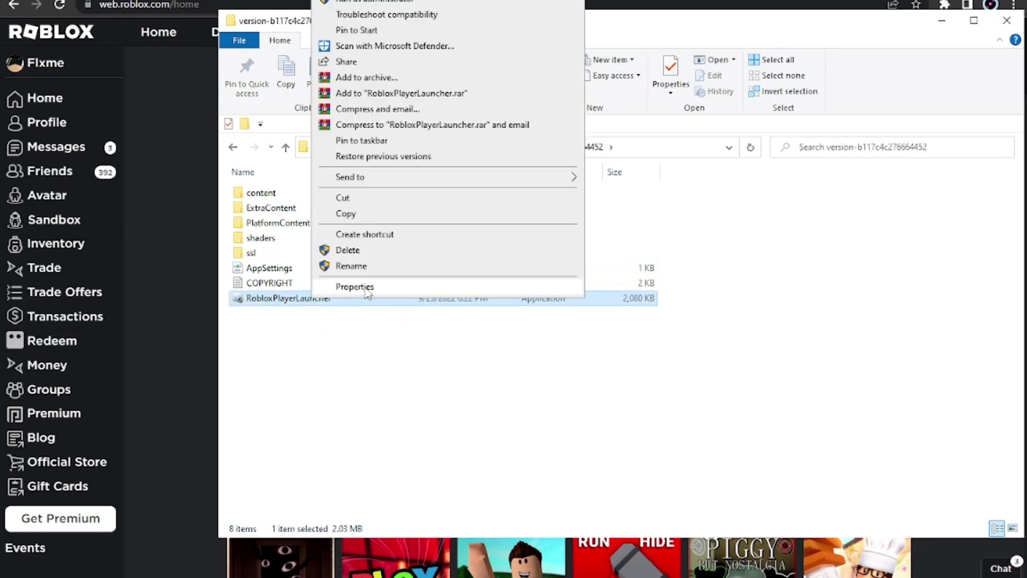
left_click(354, 287)
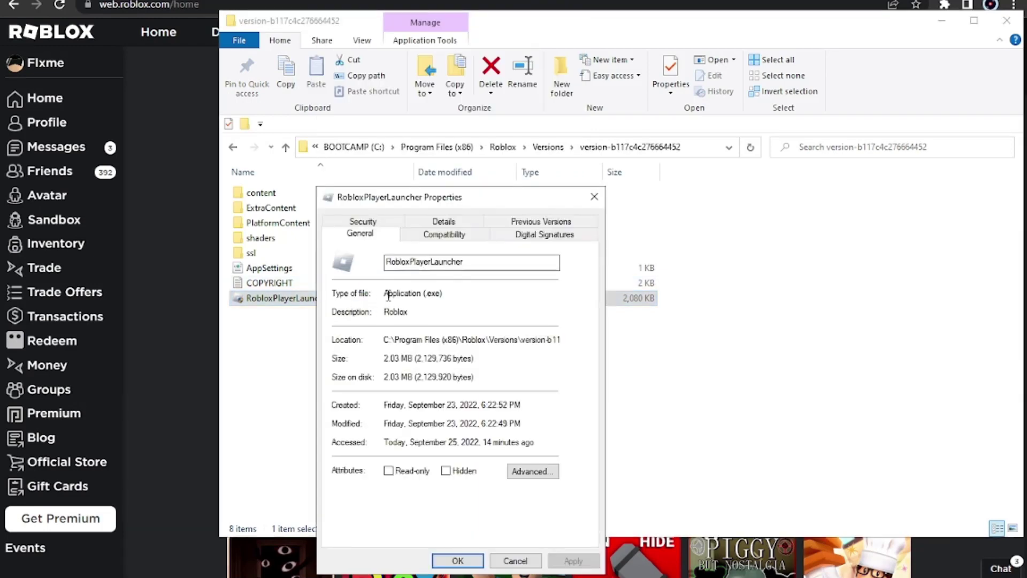
left_click(436, 236)
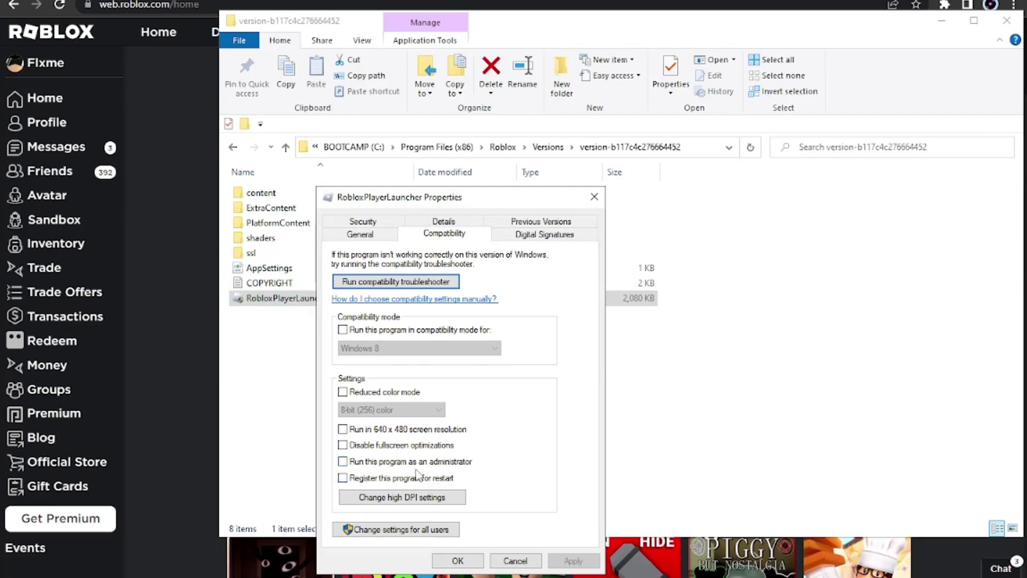
left_click(378, 463)
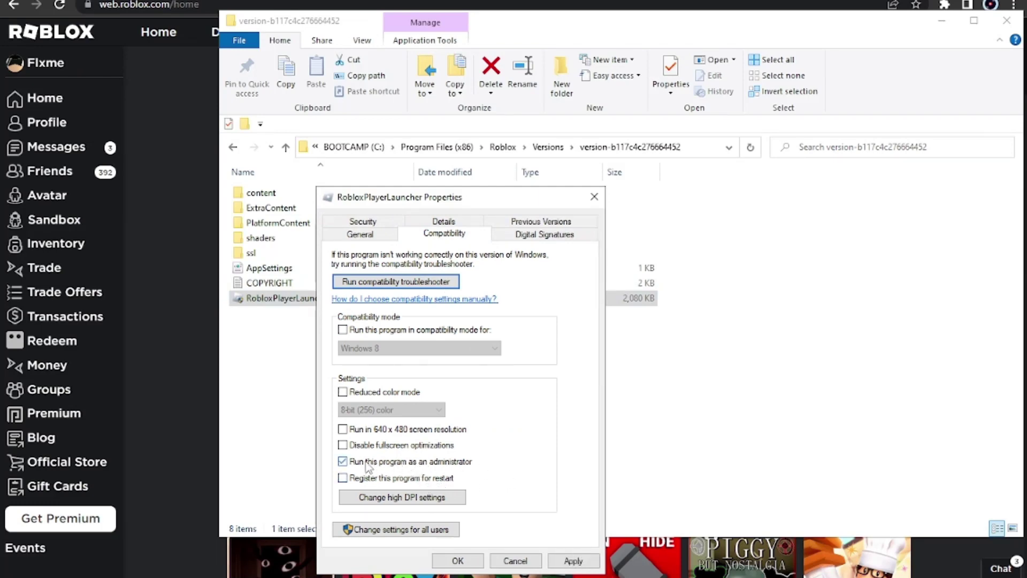
left_click(583, 565)
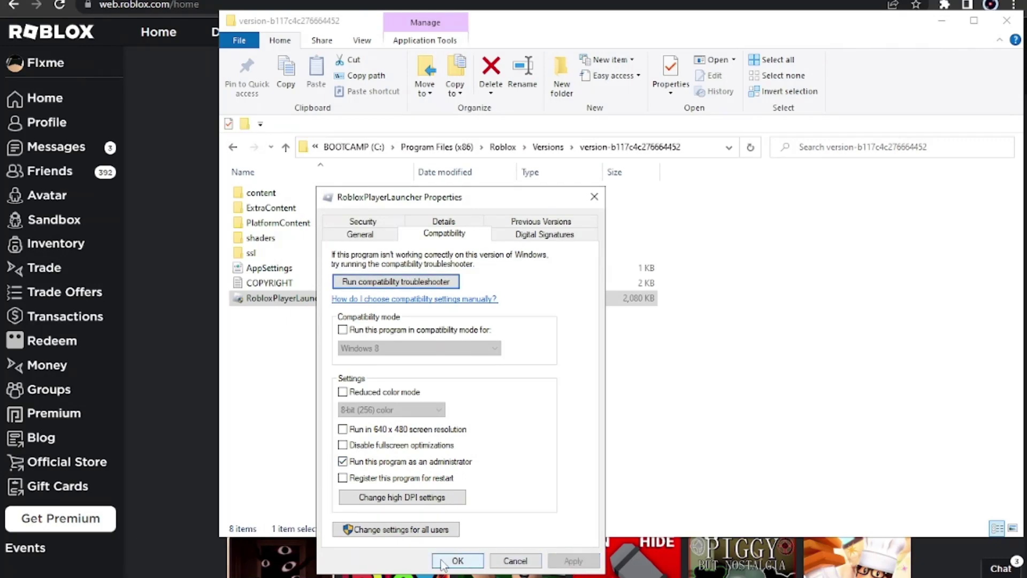
left_click(456, 561)
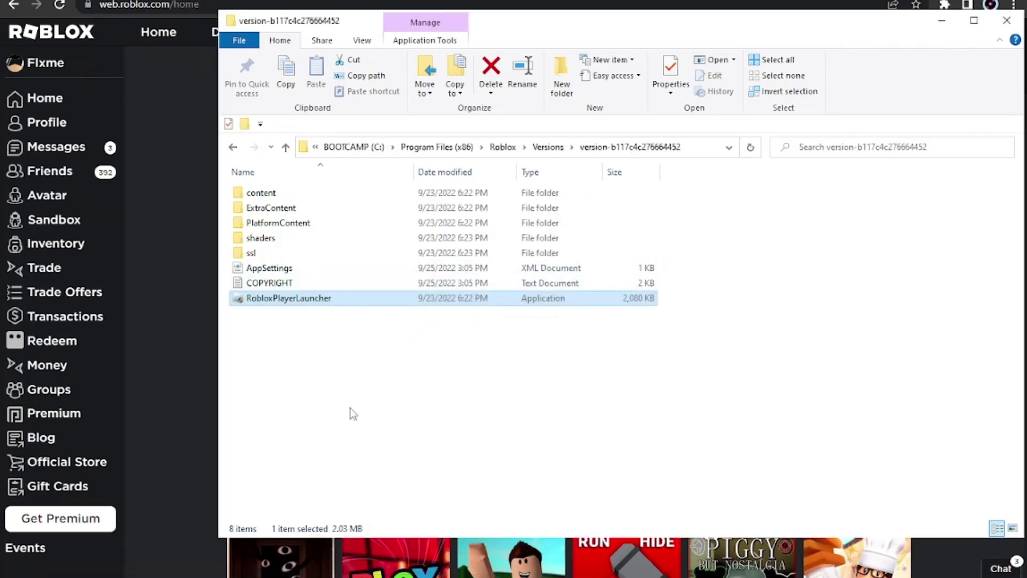